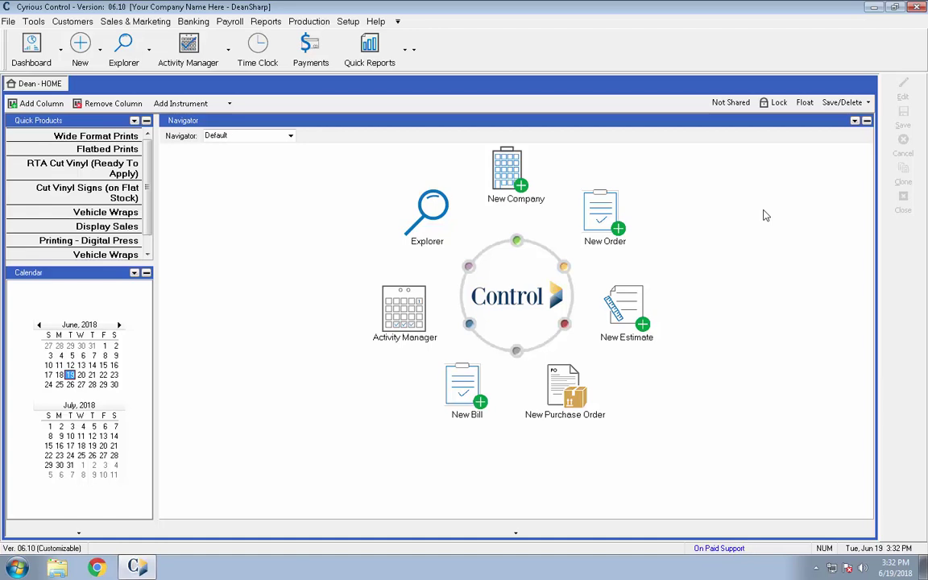
# Open the order Explorer and filter the orders by company "baton"
pyautogui.click(432, 216)
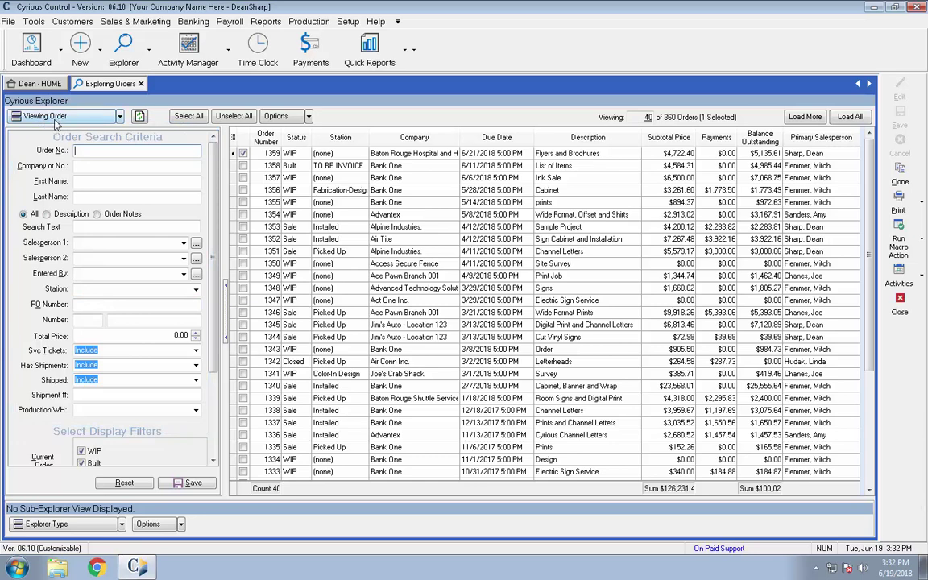
pyautogui.click(107, 116)
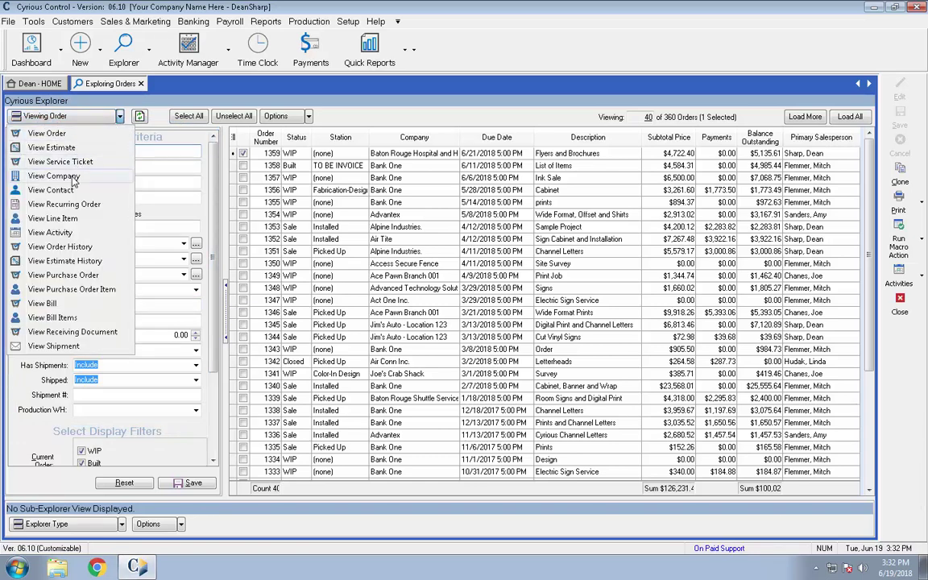
pyautogui.click(151, 153)
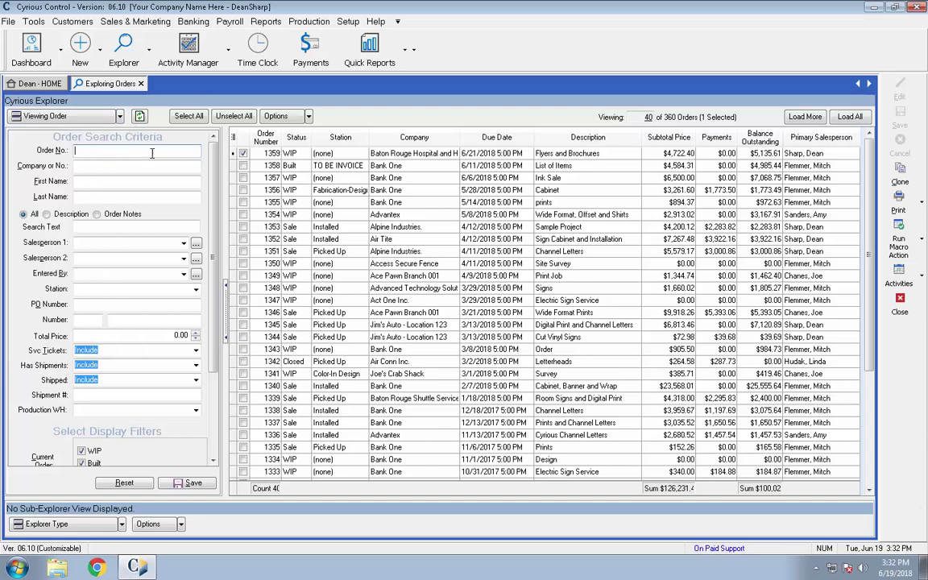
pyautogui.click(94, 166)
pyautogui.write('baton')
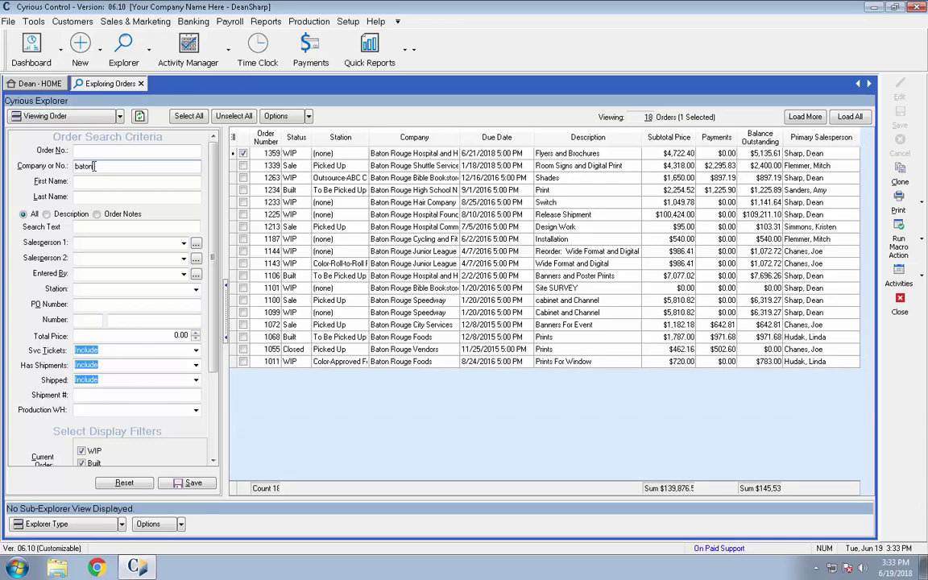
# Narrow the order list with the search text "*ban" across all text fields
pyautogui.click(89, 182)
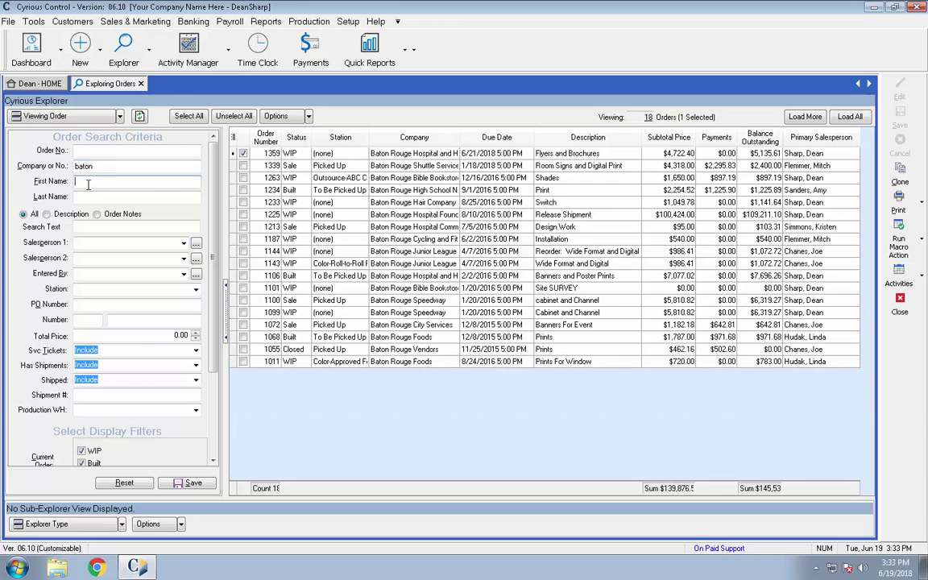
pyautogui.click(83, 227)
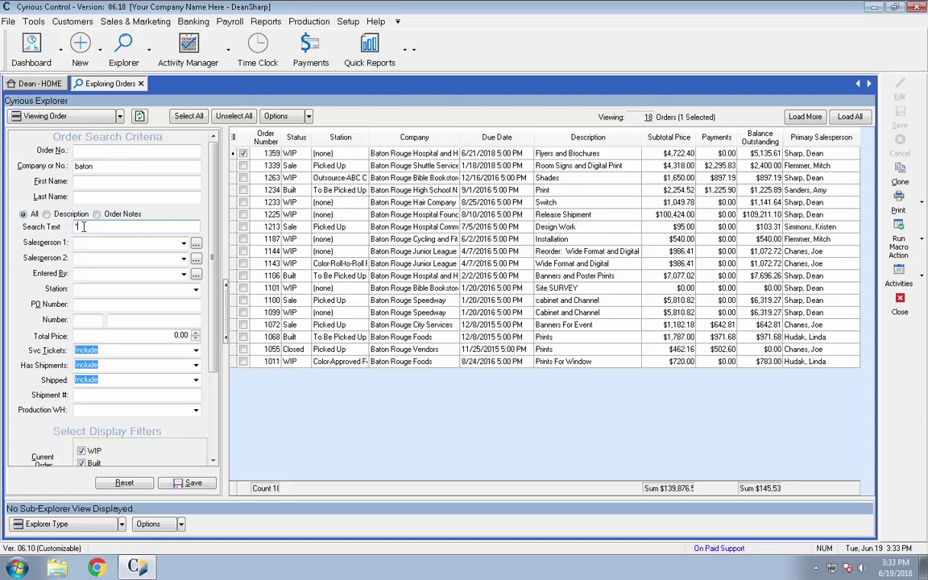
pyautogui.write('*ban')
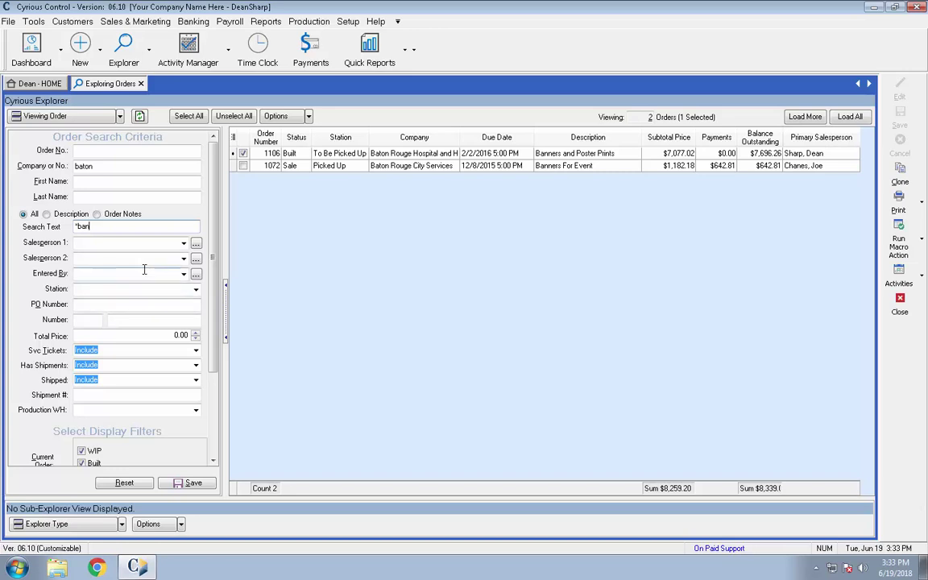
# Filter the orders by the primary salesperson's name, refresh the list, and open the Banners and Poster Prints order
pyautogui.click(184, 243)
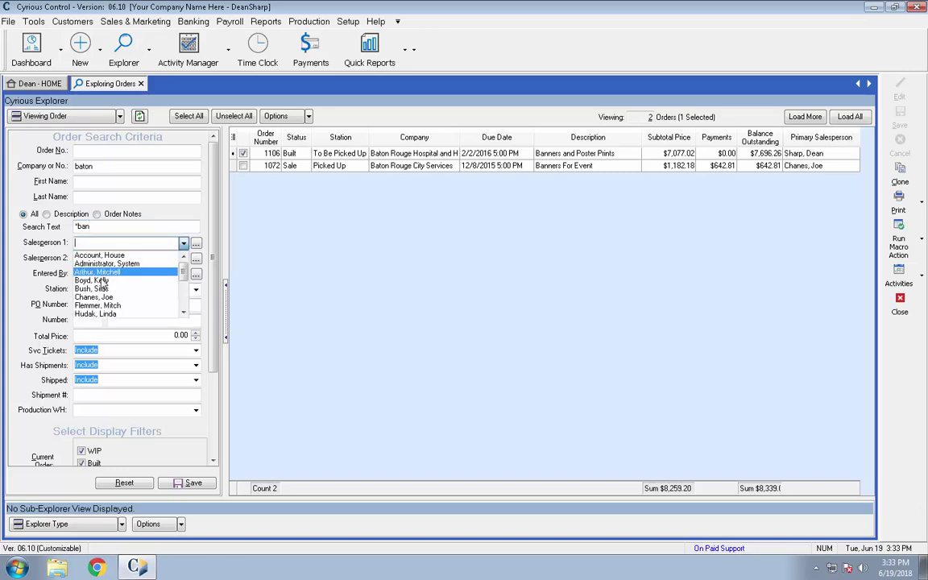
pyautogui.scroll(-1, 97, 295)
pyautogui.scroll(-1, 99, 296)
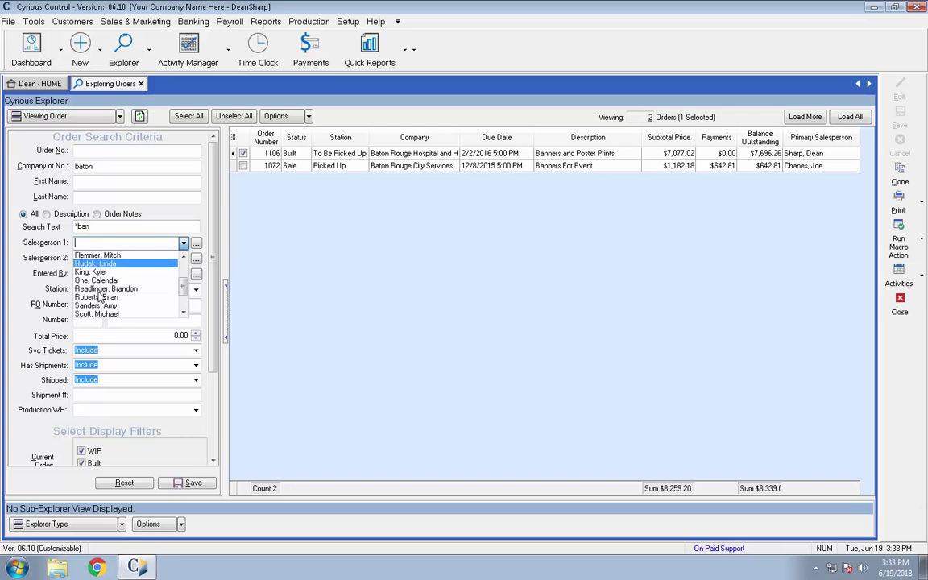
pyautogui.scroll(-1, 98, 297)
pyautogui.click(97, 298)
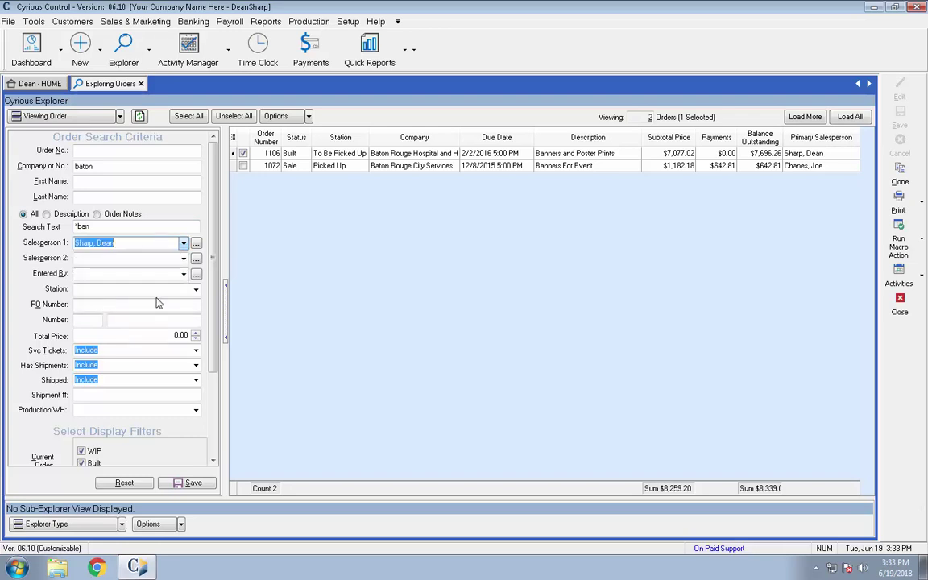
pyautogui.click(140, 120)
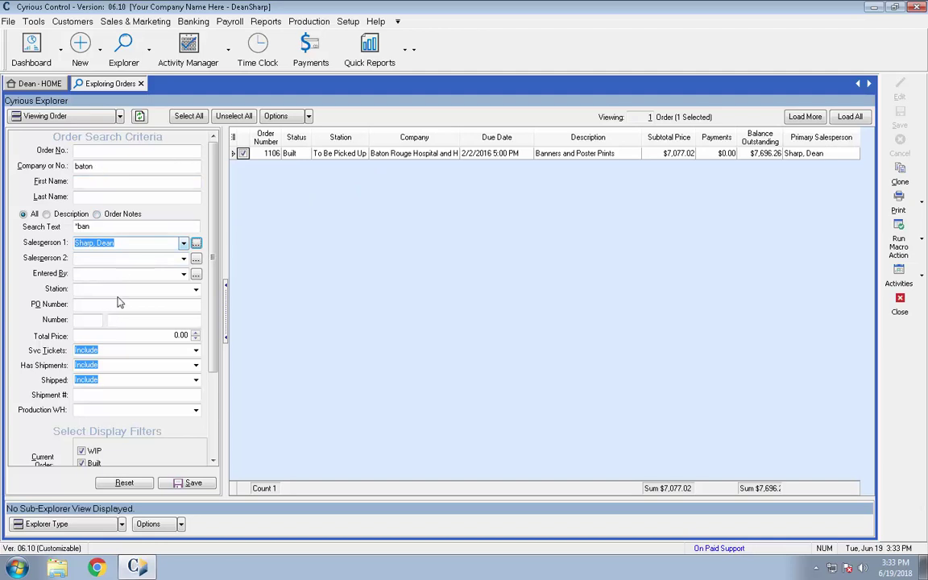
pyautogui.click(388, 158)
pyautogui.doubleClick(388, 158)
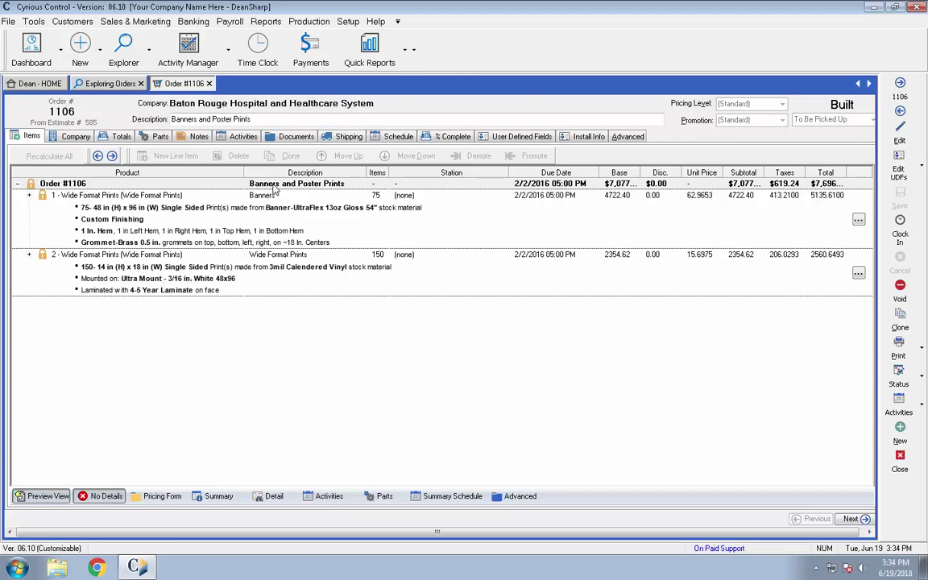
# Review the order's documents, including its Design Files folder, plus its shipping details and line items
pyautogui.click(295, 136)
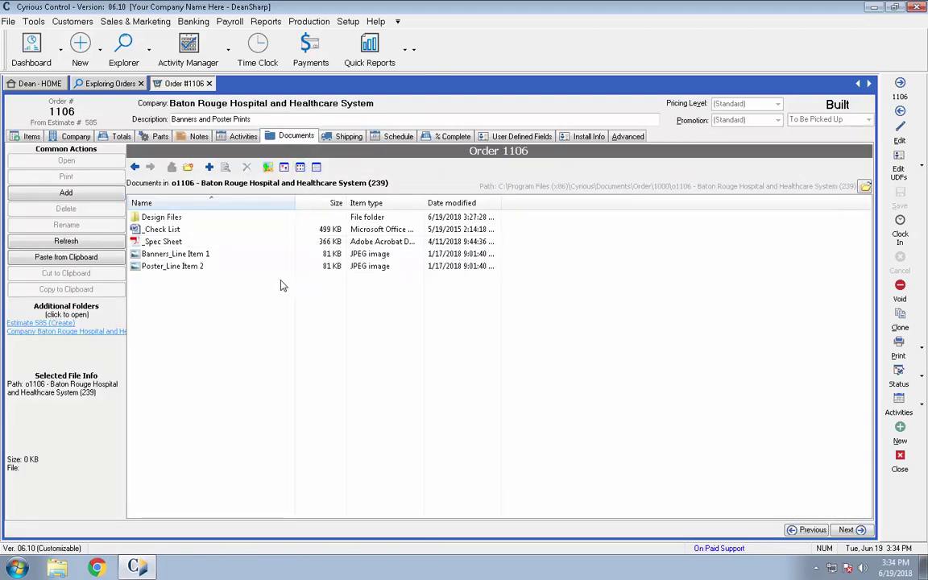
pyautogui.click(165, 256)
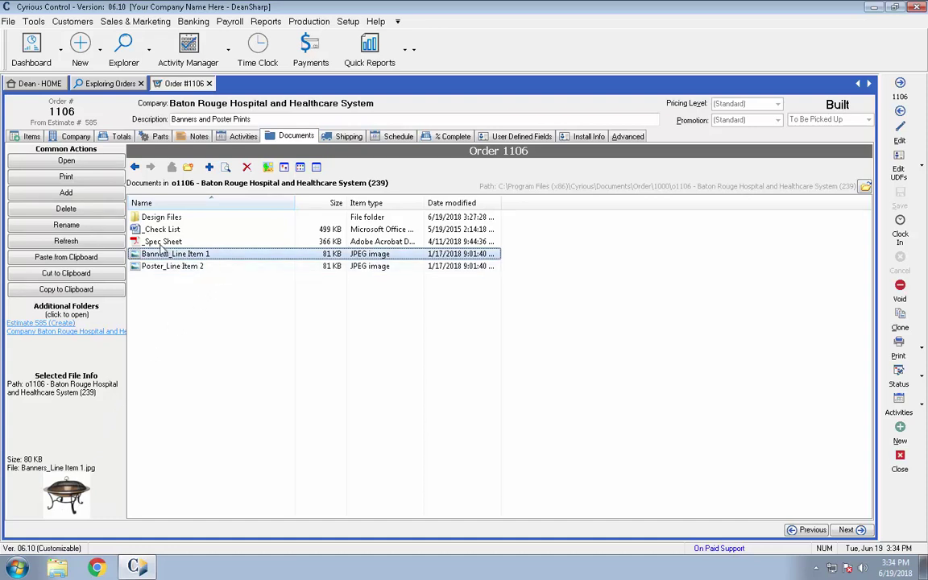
pyautogui.doubleClick(171, 217)
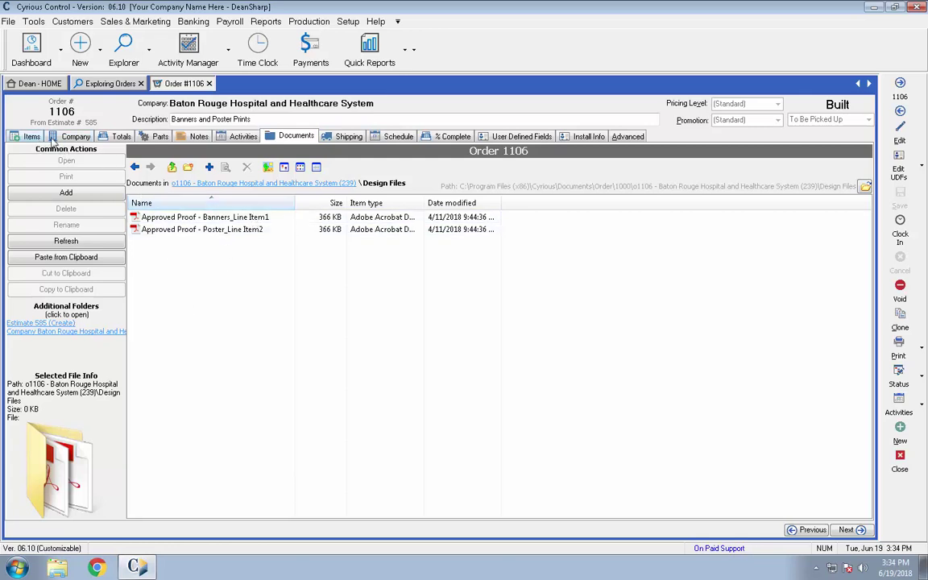
pyautogui.click(349, 136)
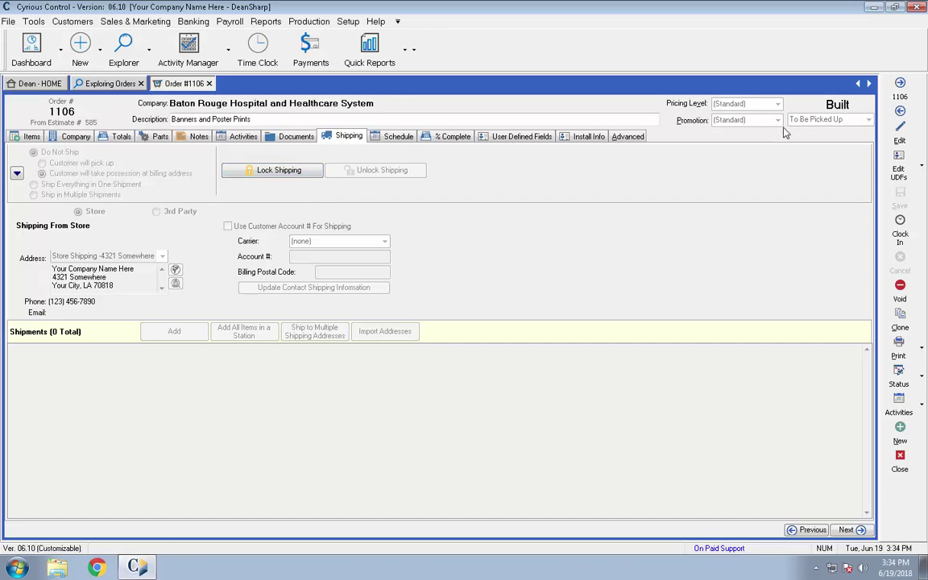
pyautogui.click(33, 136)
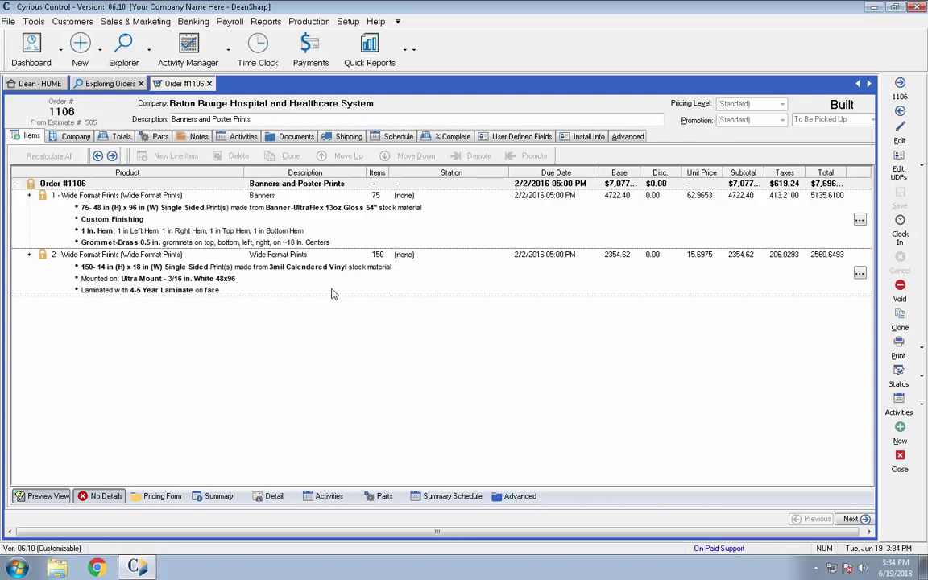
# Clone the order with its current prices locked, and delete the Banners line item from the copy
pyautogui.click(901, 325)
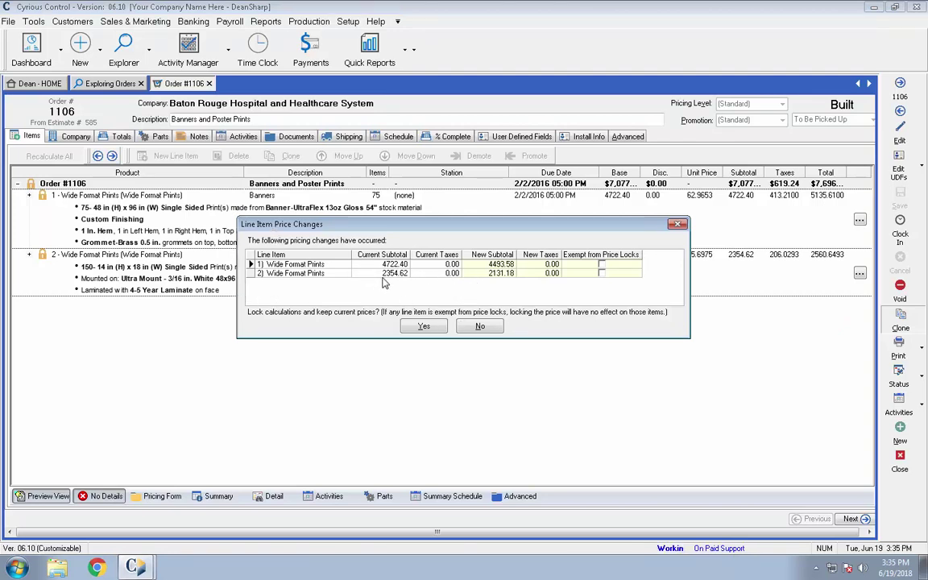
pyautogui.click(424, 326)
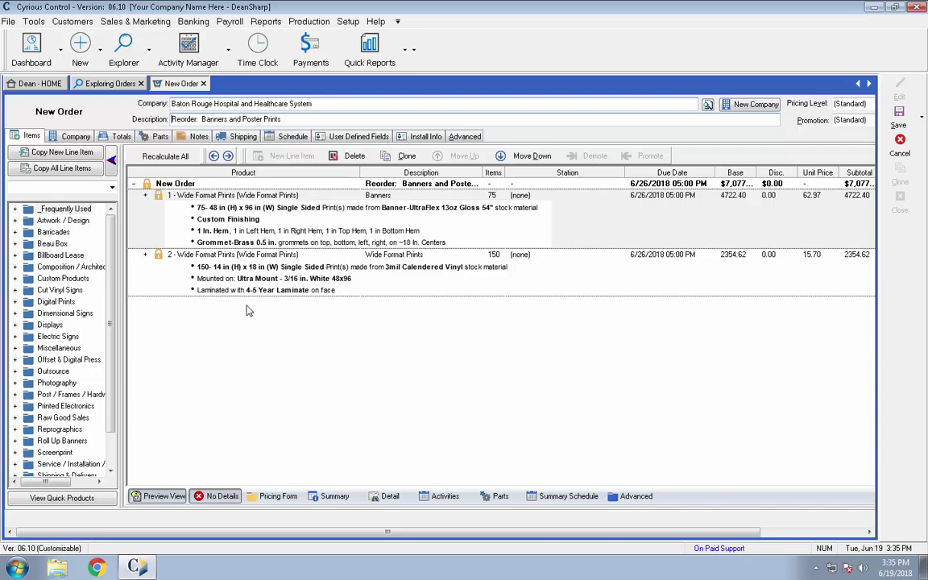
pyautogui.click(229, 220)
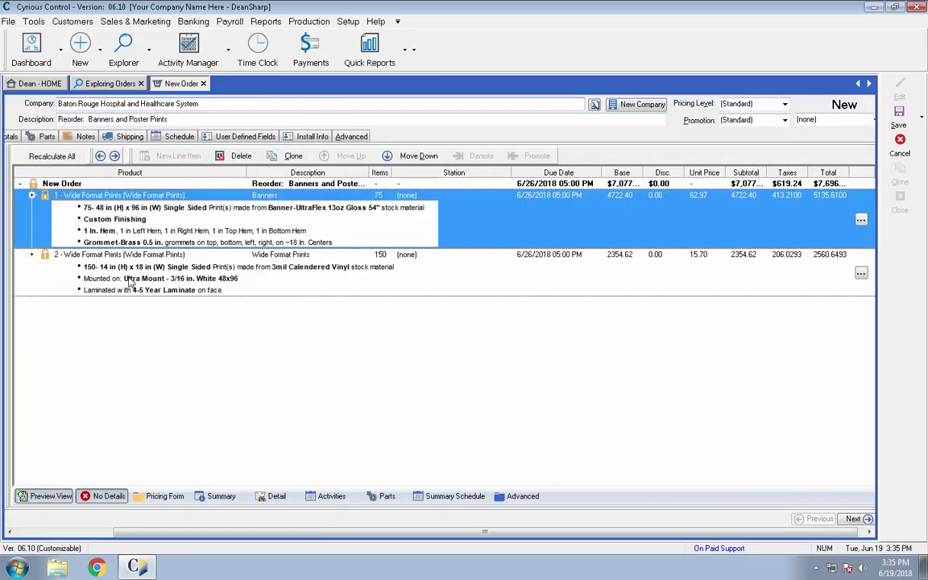
pyautogui.click(237, 156)
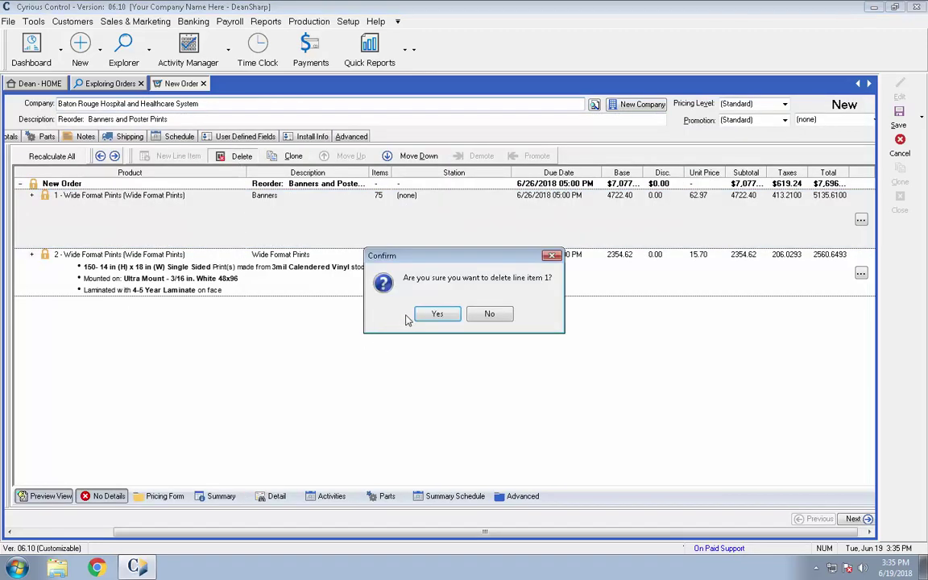
pyautogui.click(435, 314)
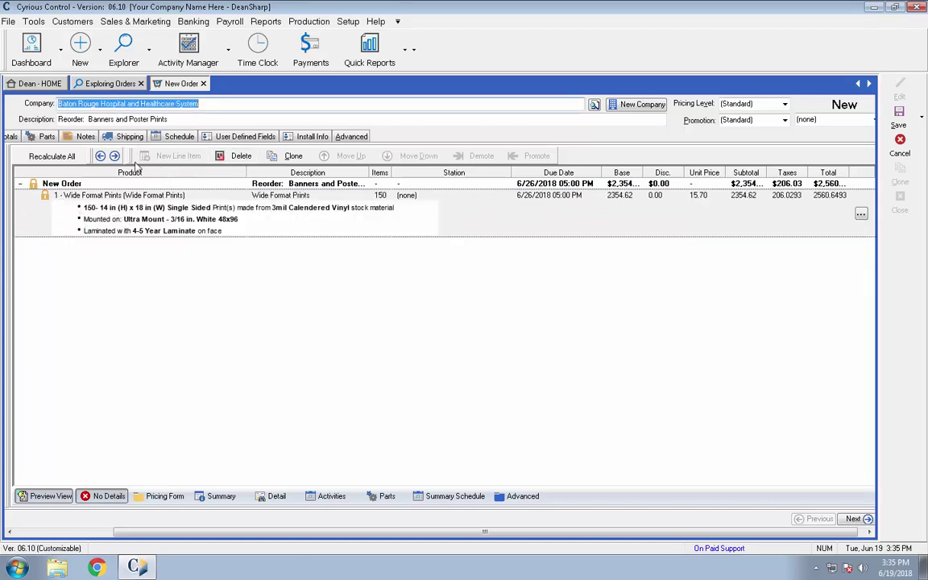
# Save the clone as an order despite the outstanding balance and low inventory, without posting a deposit
pyautogui.click(923, 119)
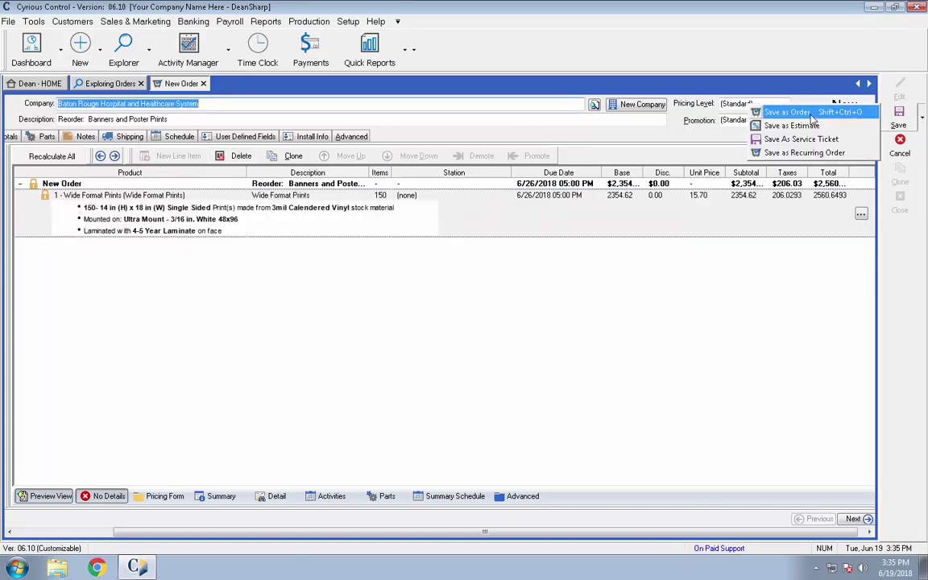
pyautogui.click(813, 114)
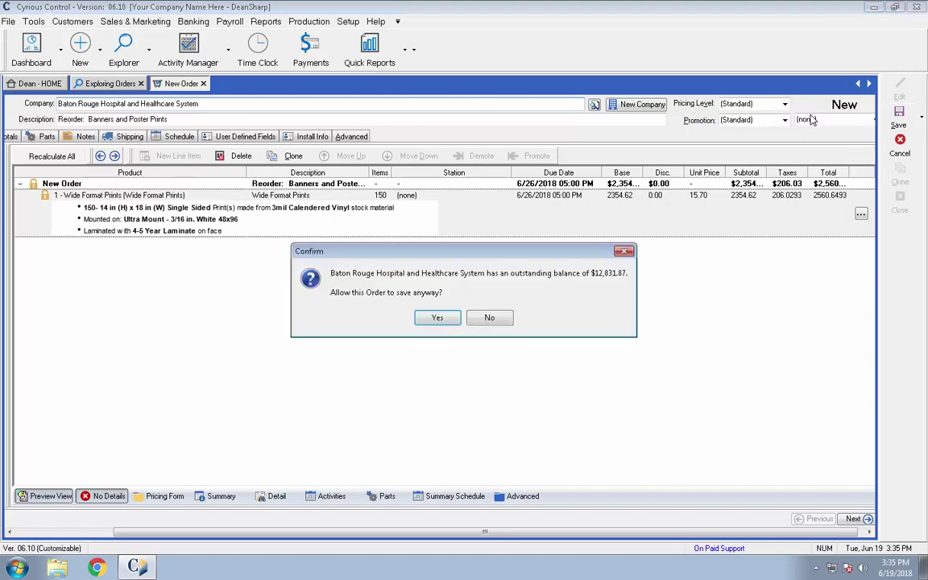
pyautogui.click(437, 319)
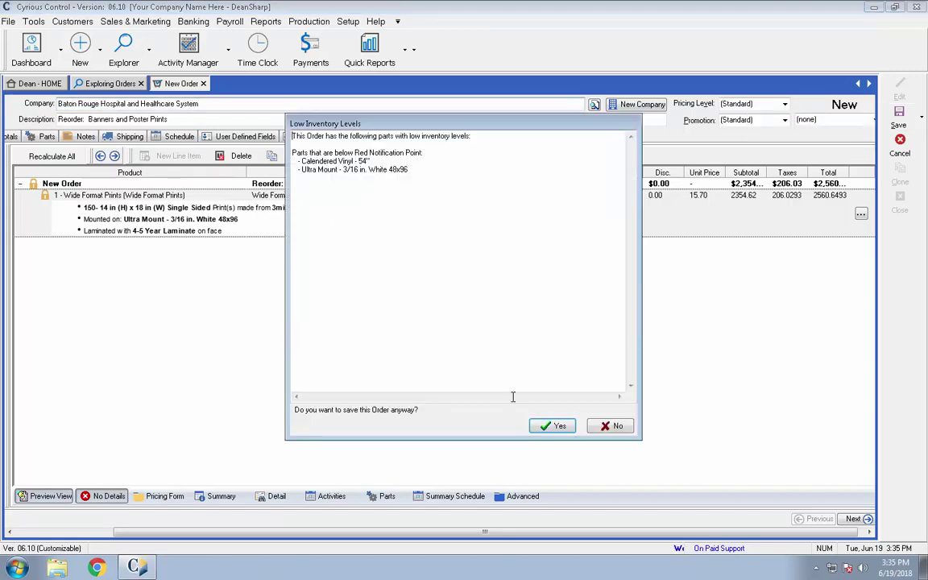
pyautogui.click(556, 428)
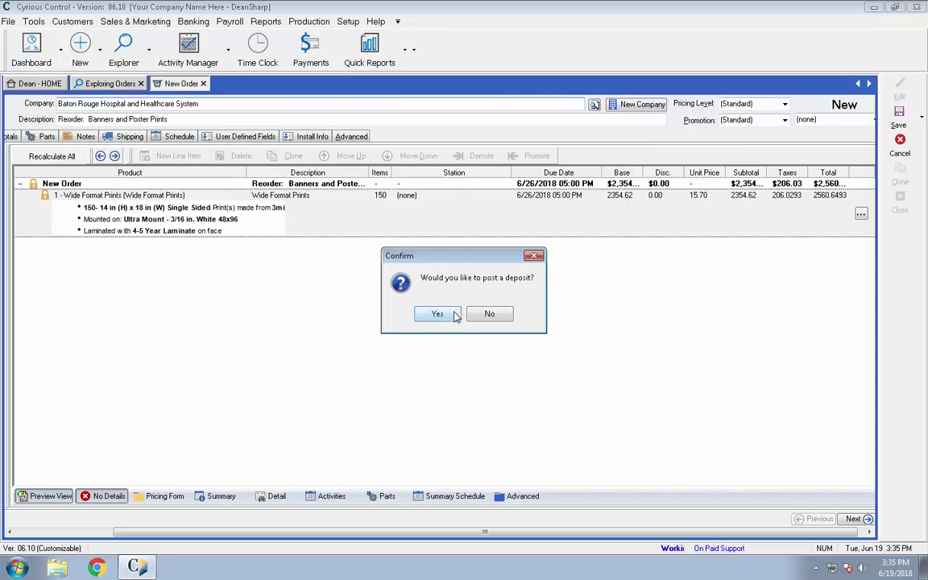
pyautogui.click(490, 315)
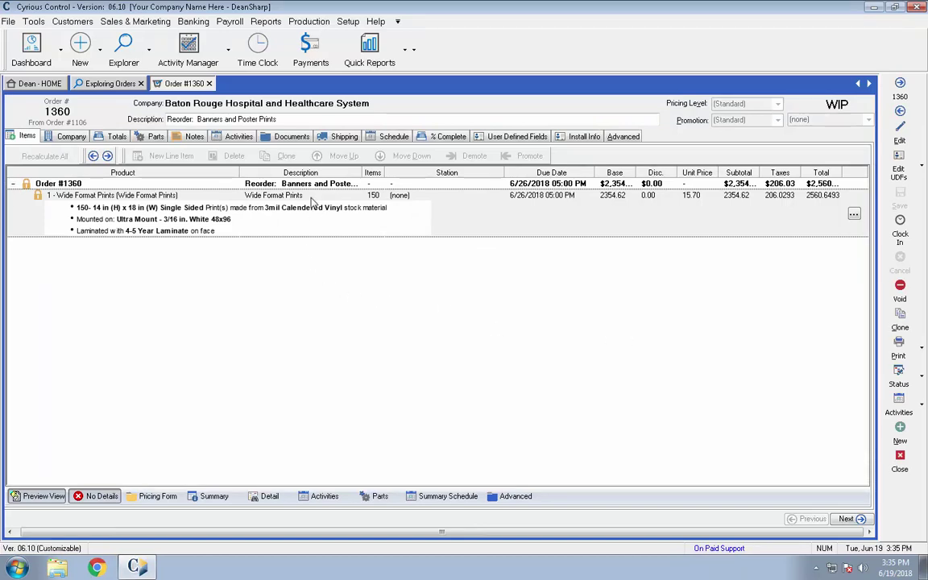
# Show the source order's documents beside the new order's and move "Approved Proof - Poster_Line Item2" from its Design Files folder into the new order
pyautogui.click(289, 138)
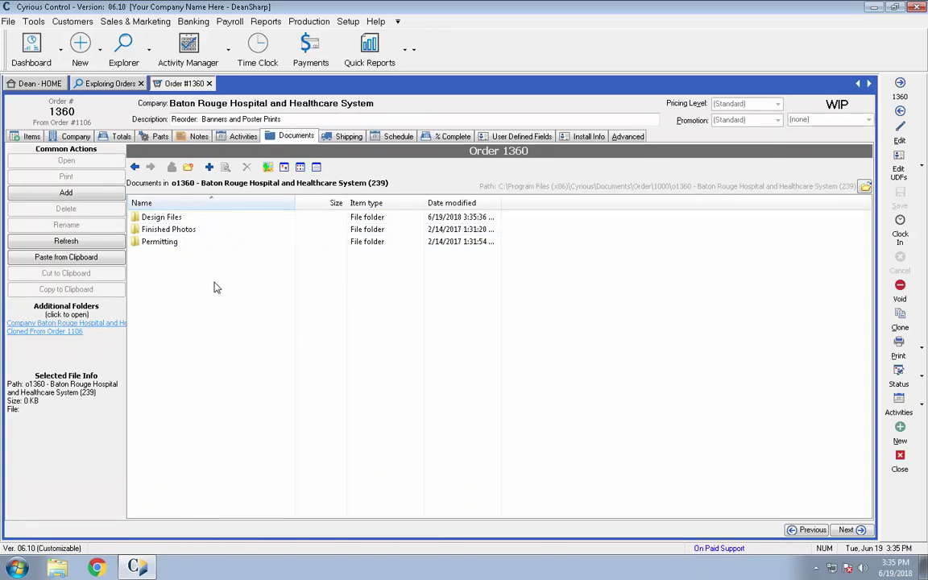
pyautogui.click(40, 333)
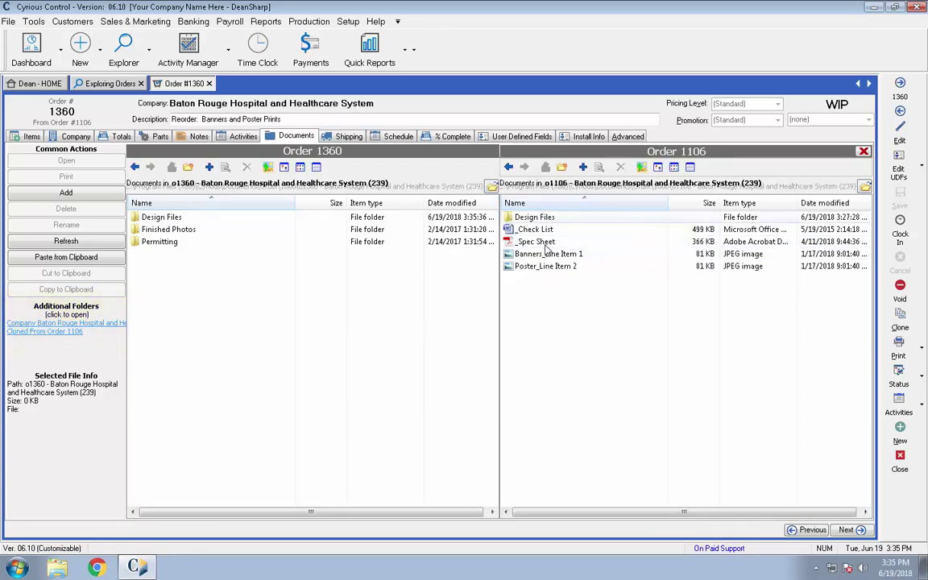
pyautogui.doubleClick(538, 217)
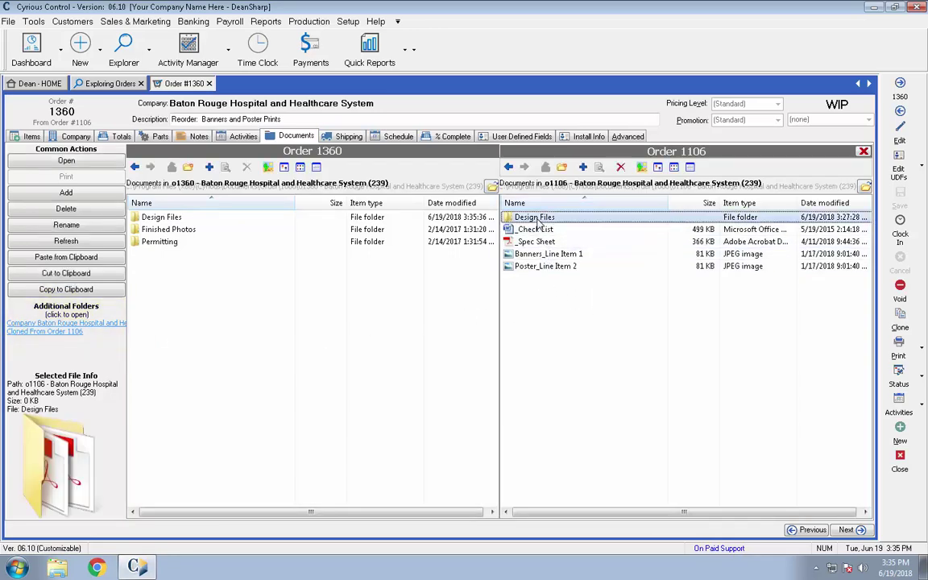
pyautogui.moveTo(596, 234); pyautogui.dragTo(181, 294)
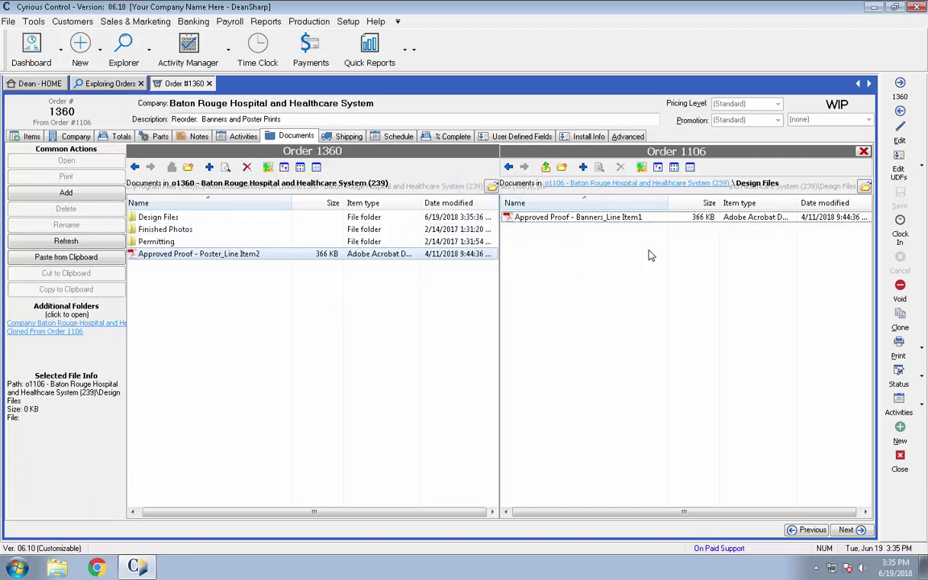
# Move "Poster_Line Item 2" and "_Spec Sheet" from the source order's main folder into the new order's documents
pyautogui.click(546, 166)
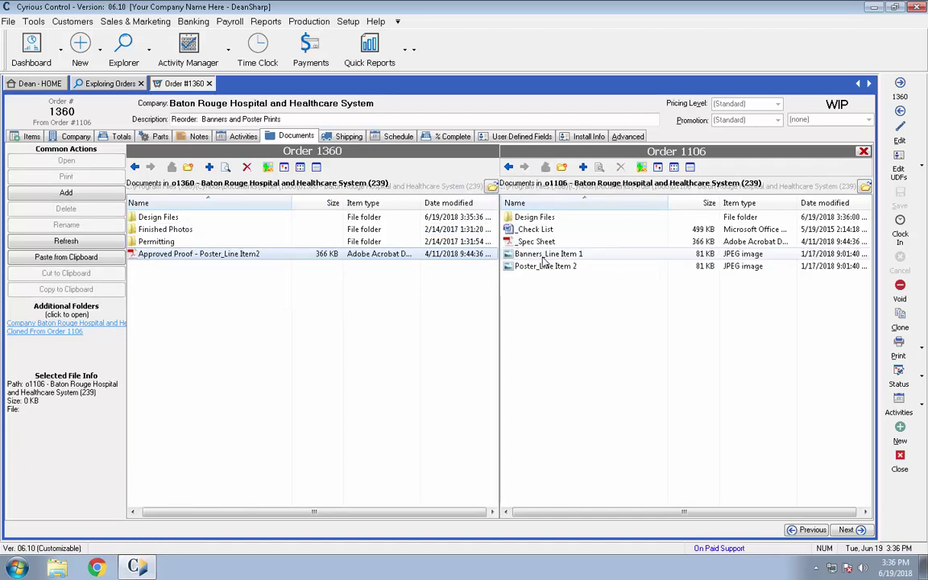
pyautogui.click(552, 266)
pyautogui.moveTo(547, 267); pyautogui.dragTo(195, 314)
pyautogui.moveTo(536, 242); pyautogui.dragTo(194, 317)
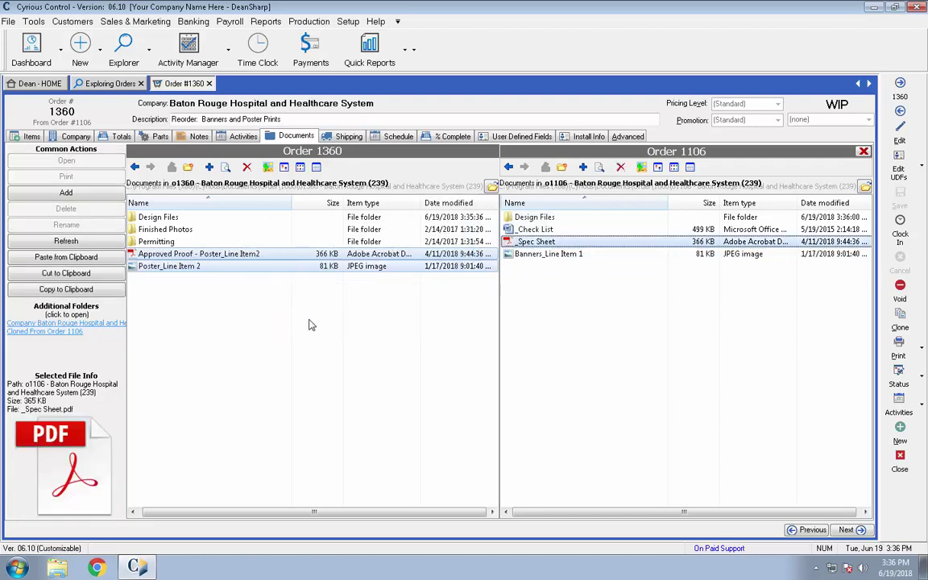